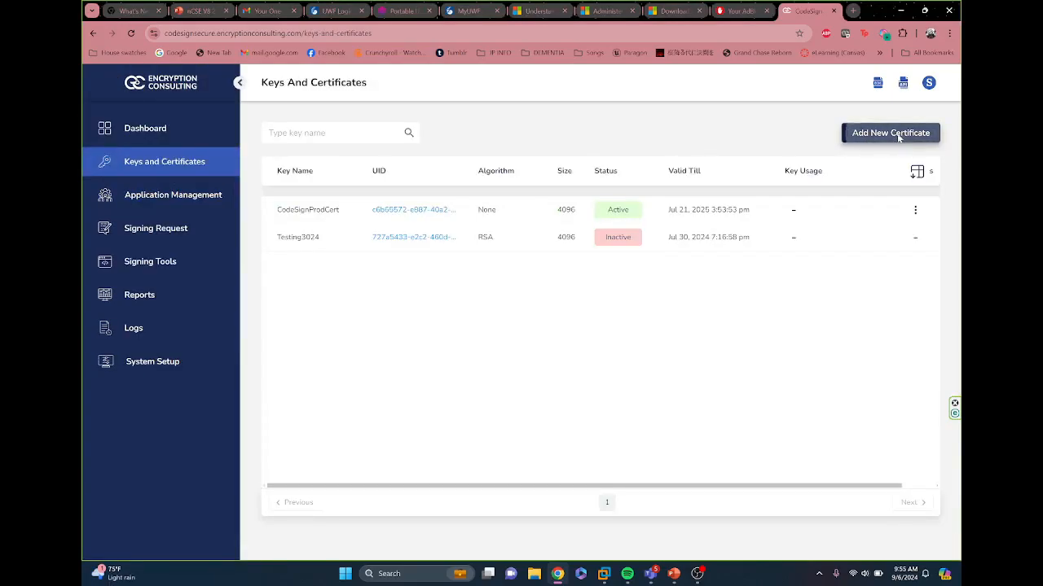
Step: Start a new self-signed certificate named democert with the description "this certificate is for a demo"
left_click(897, 135)
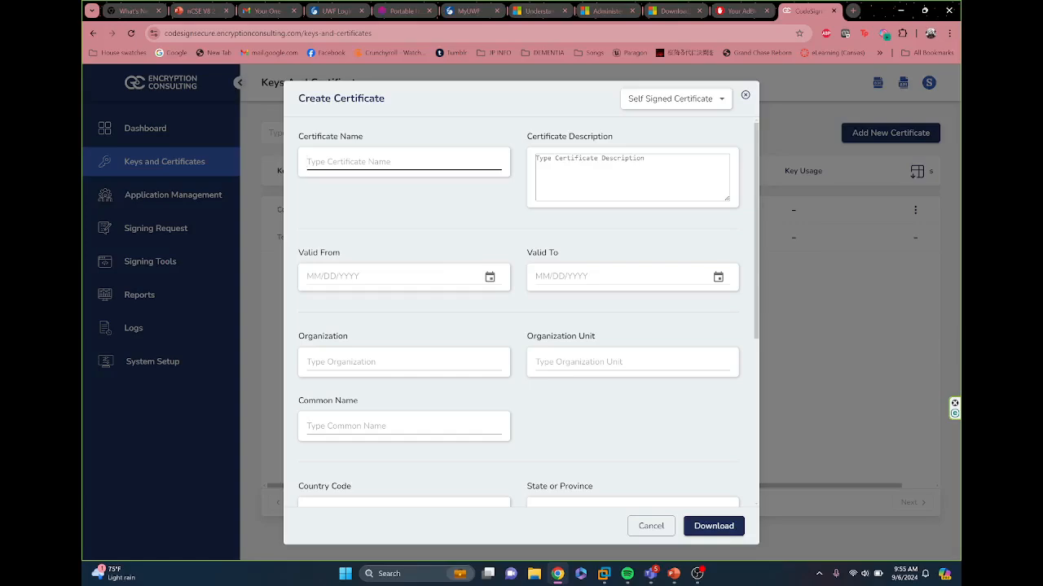
type("democert")
key("Tab")
type("this")
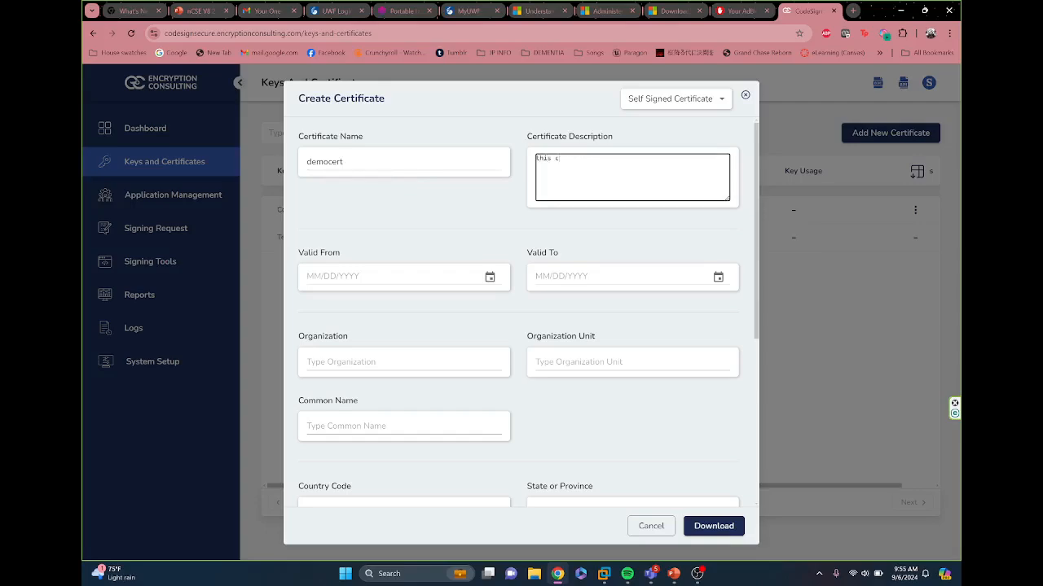
type(" certificate is for a demo")
Step: Set the certificate's validity from 09/06/2024 to 09/06/2025
left_click(489, 276)
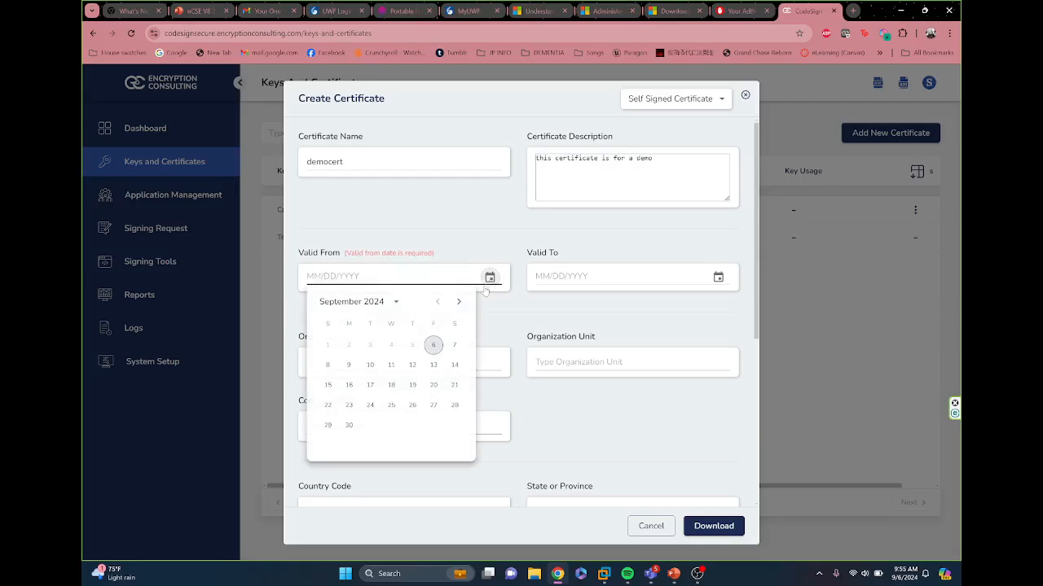
left_click(433, 346)
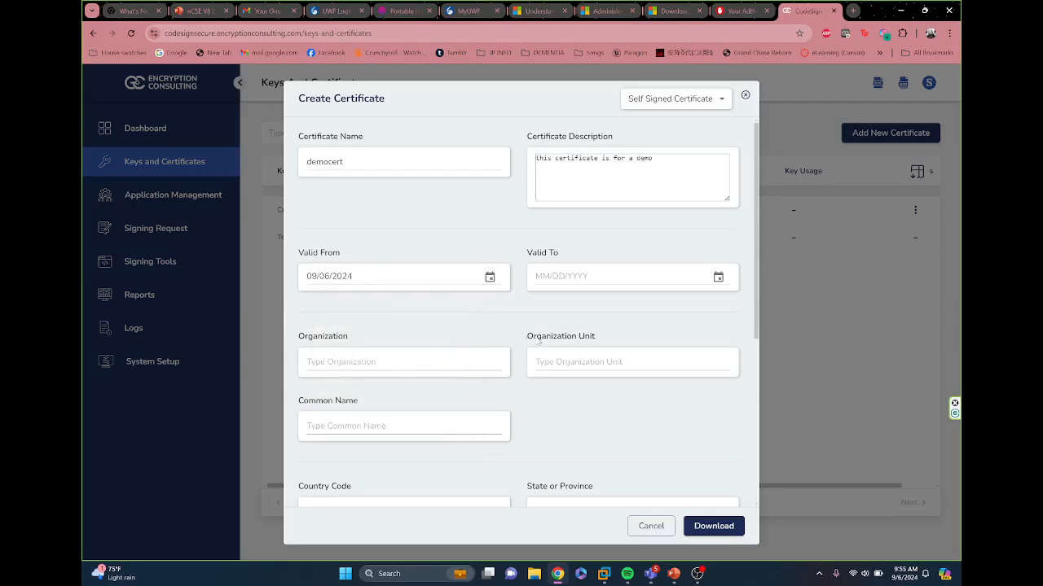
left_click(717, 277)
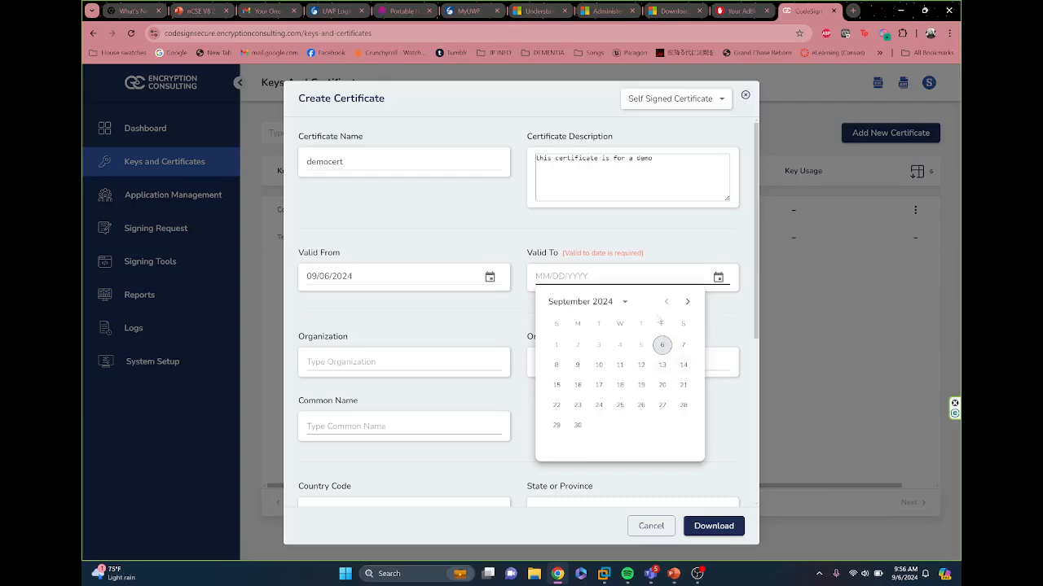
left_click(624, 302)
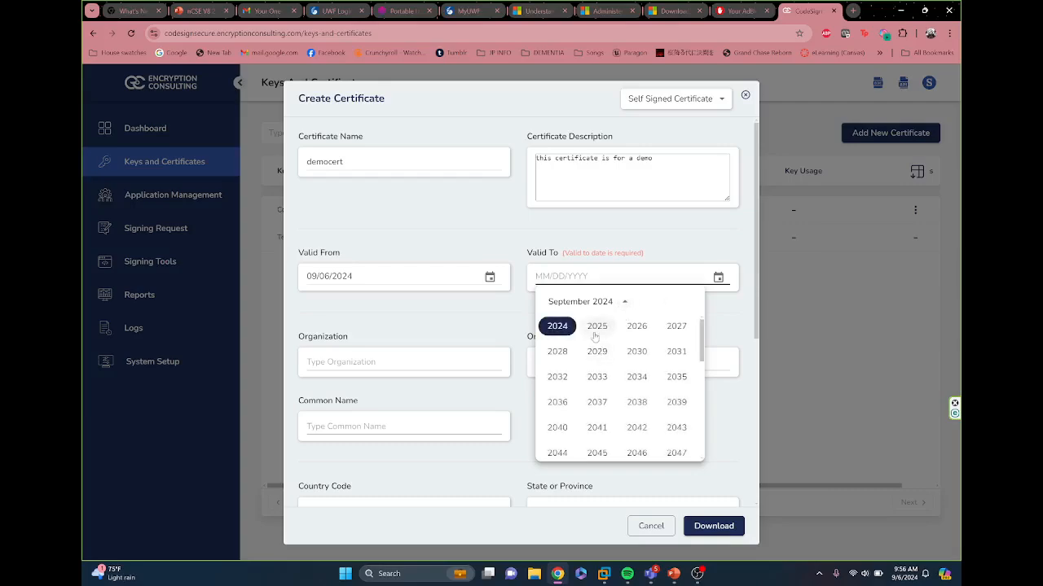
left_click(596, 327)
left_click(681, 347)
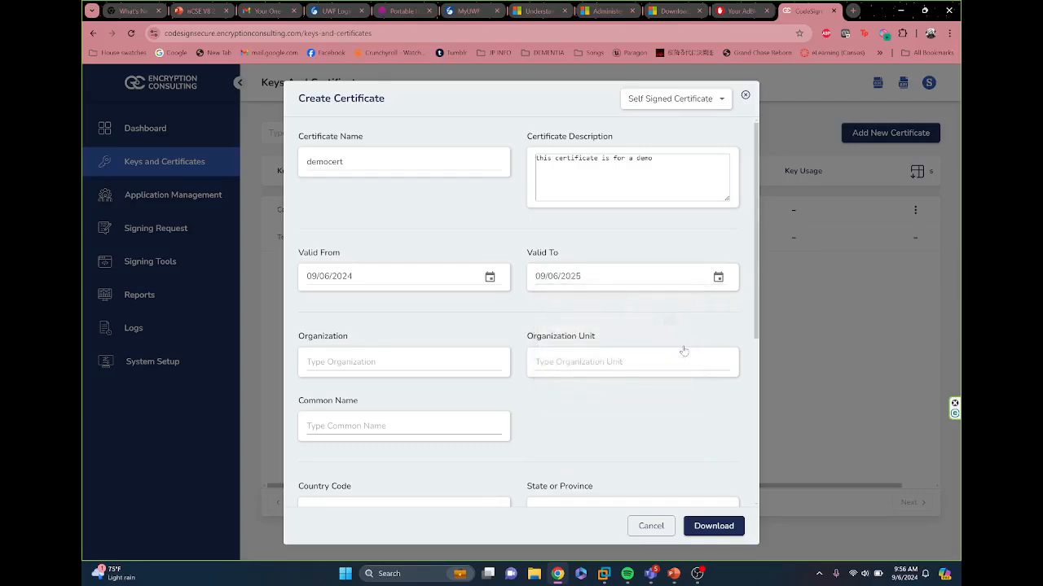
Step: Fill in the organization details from the saved Encryption Consulting entry and set the organization unit to Dev
key("Tab")
left_click(374, 362)
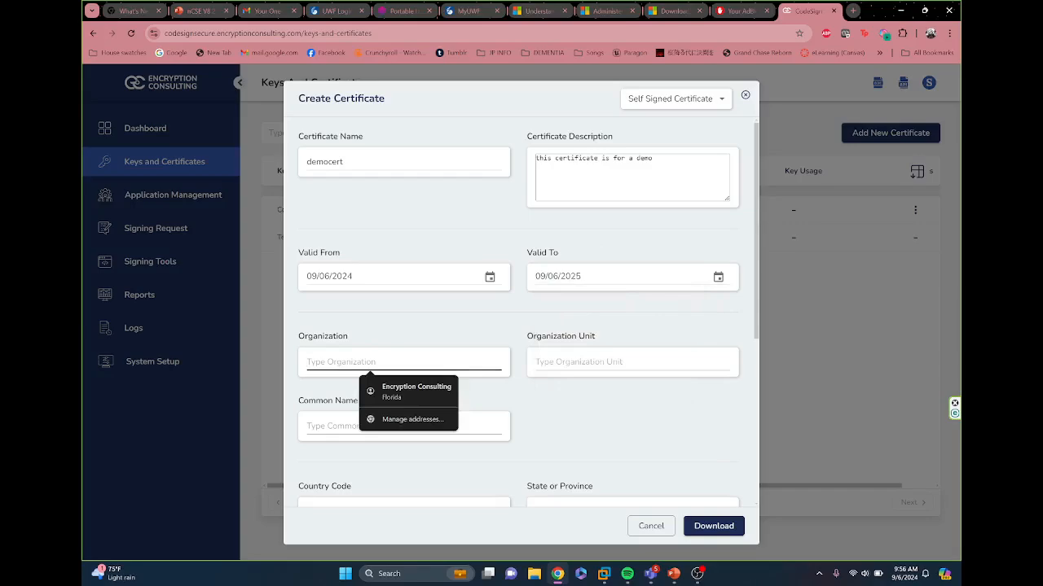
left_click(425, 389)
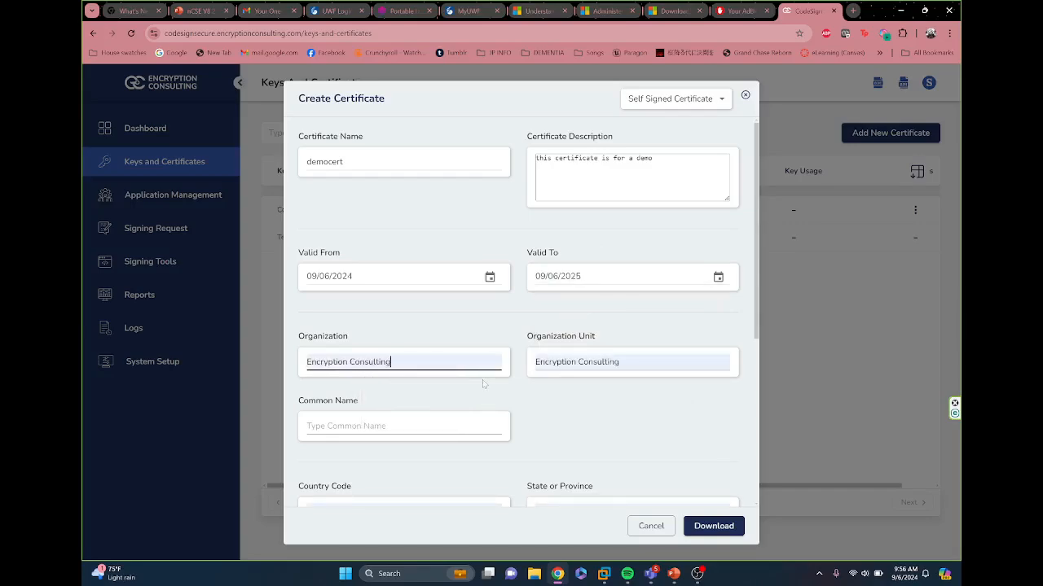
scroll(400, 389, "down", 2)
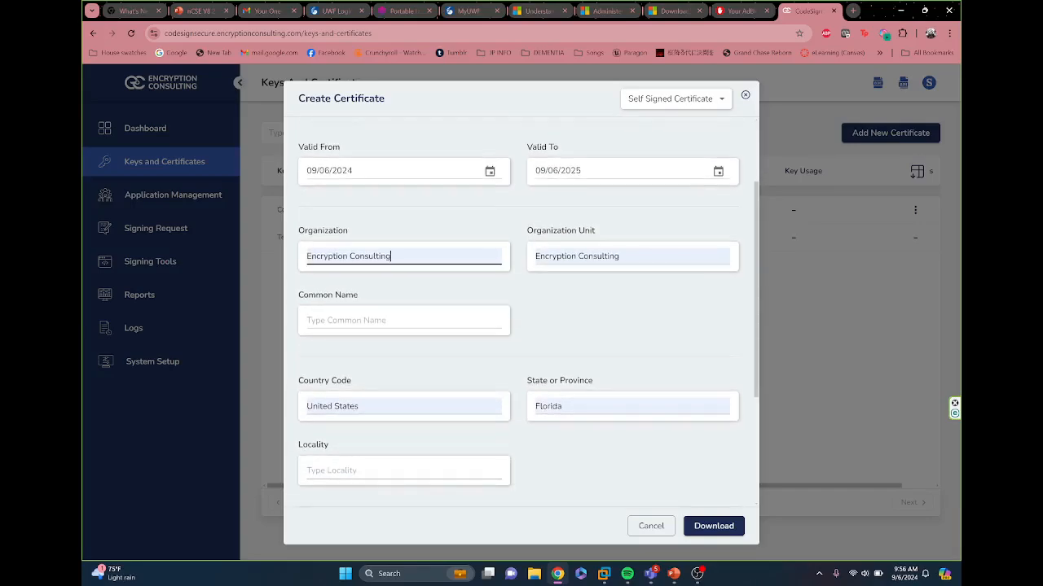
key("Tab")
type("Dev")
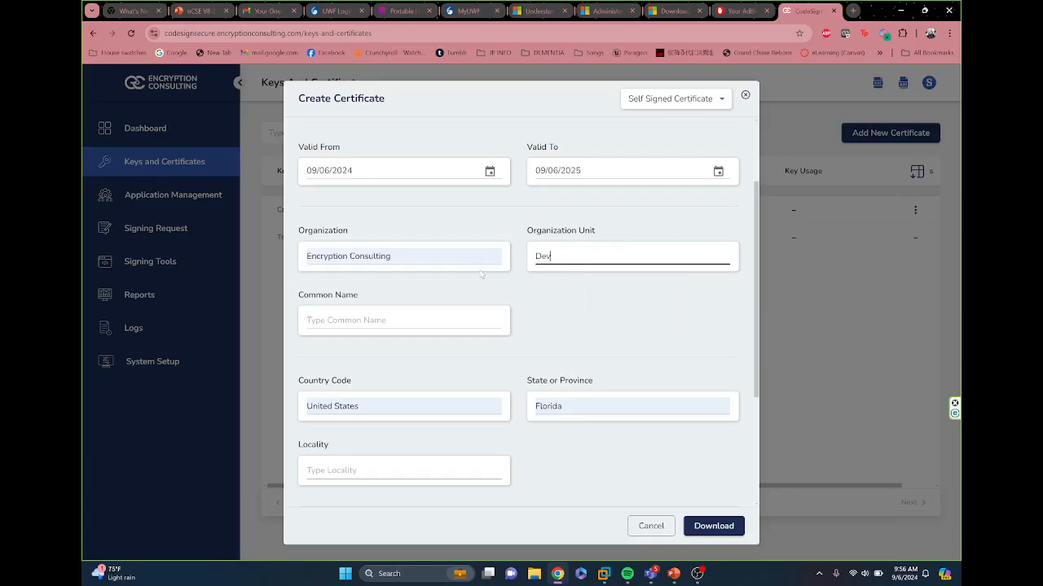
Step: Copy the organization name into the common name and remove its space so it reads EncryptionConsulting
left_click(442, 309)
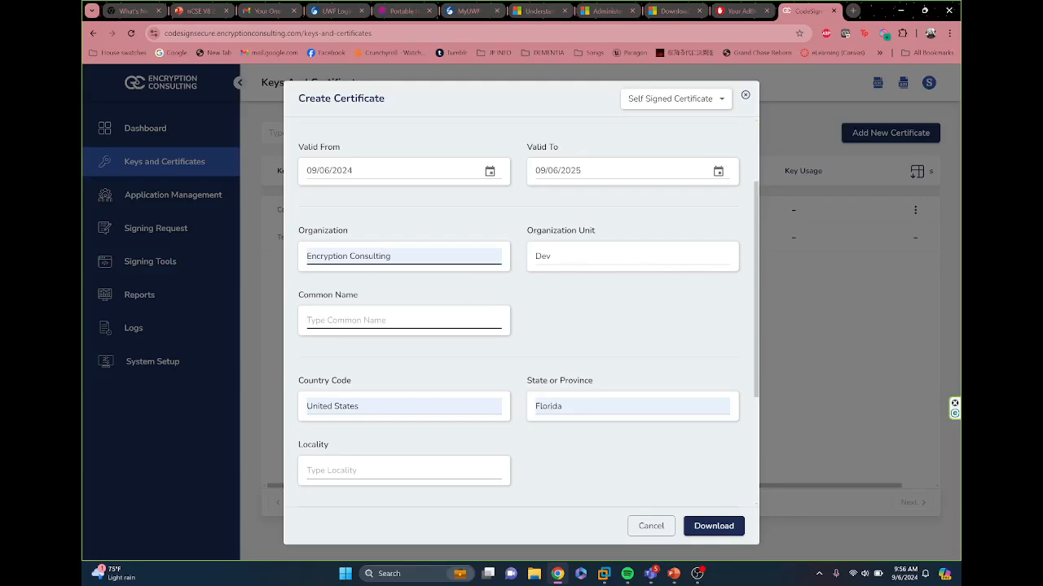
left_click(350, 255)
key("ctrl+c")
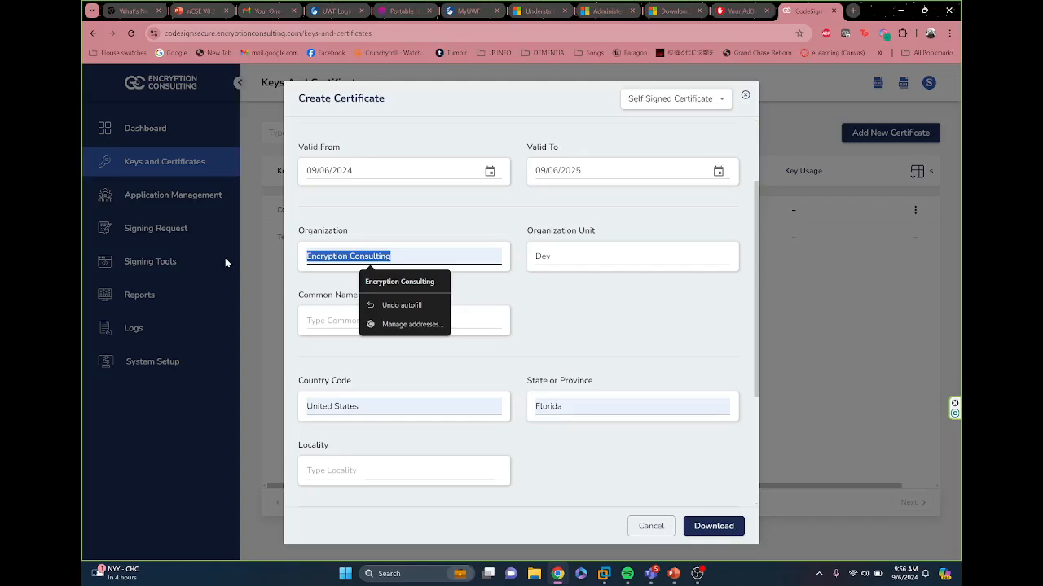
left_click(335, 321)
key("ctrl+v")
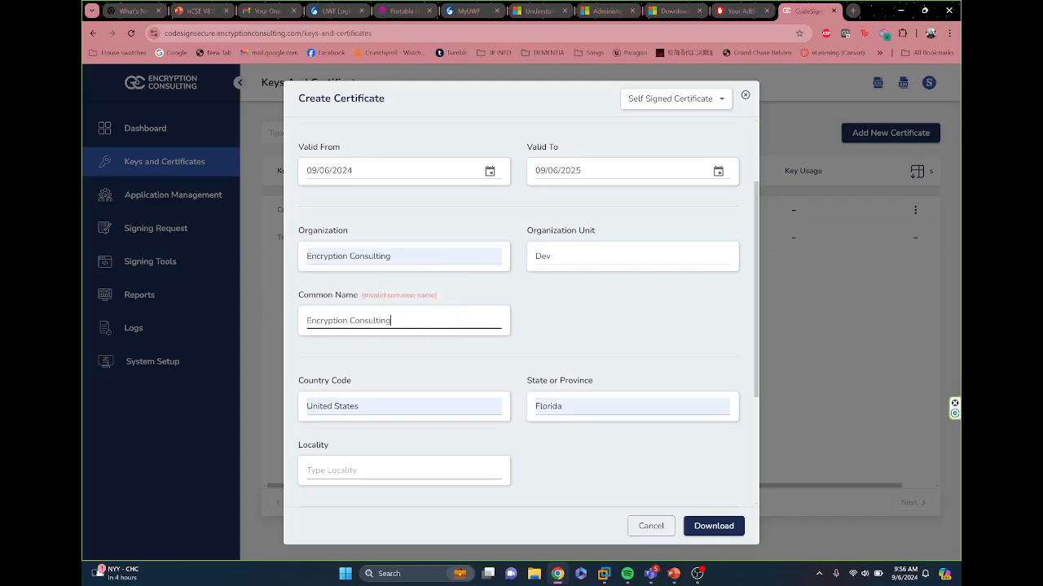
key("BackSpace")
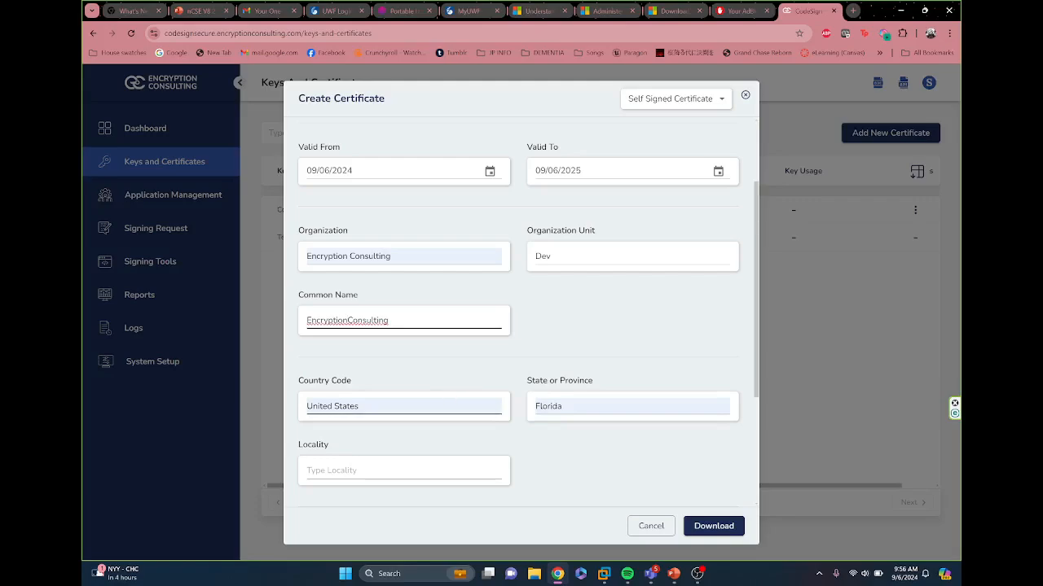
Step: Set the certificate's state to Texas and its country code to US
left_click(450, 405)
key("Tab")
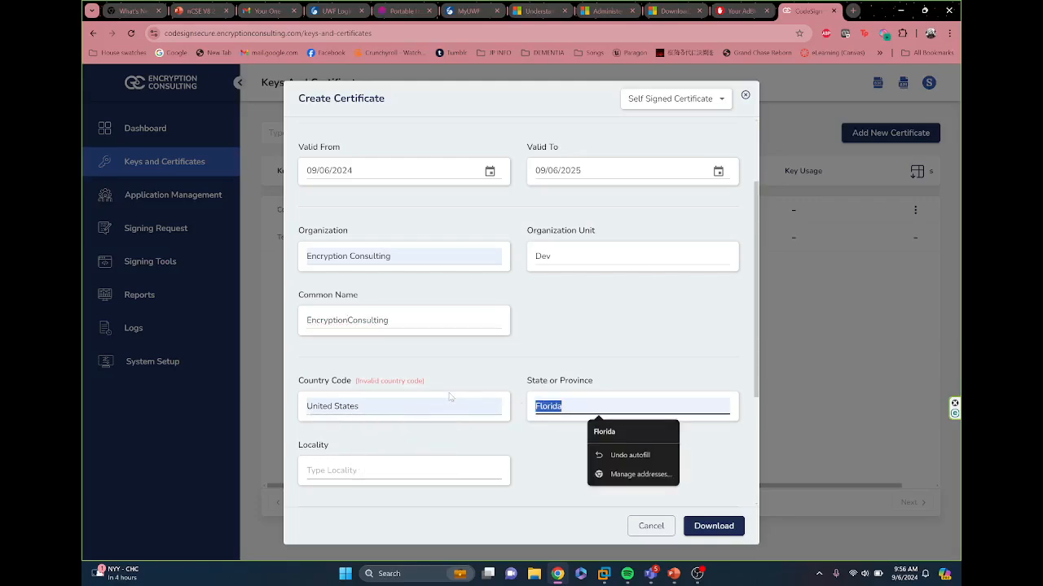
type("Texas")
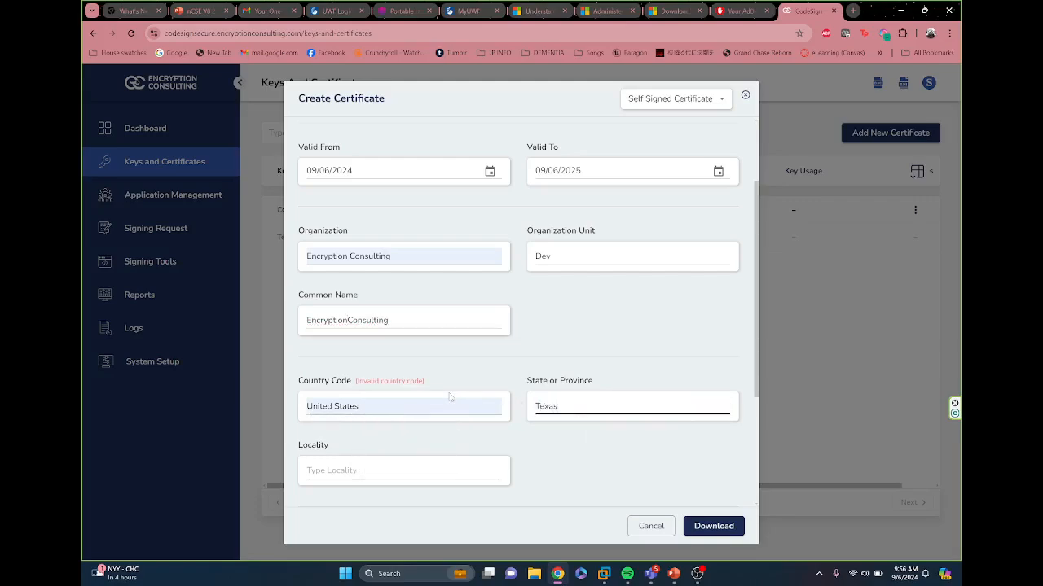
left_click(432, 471)
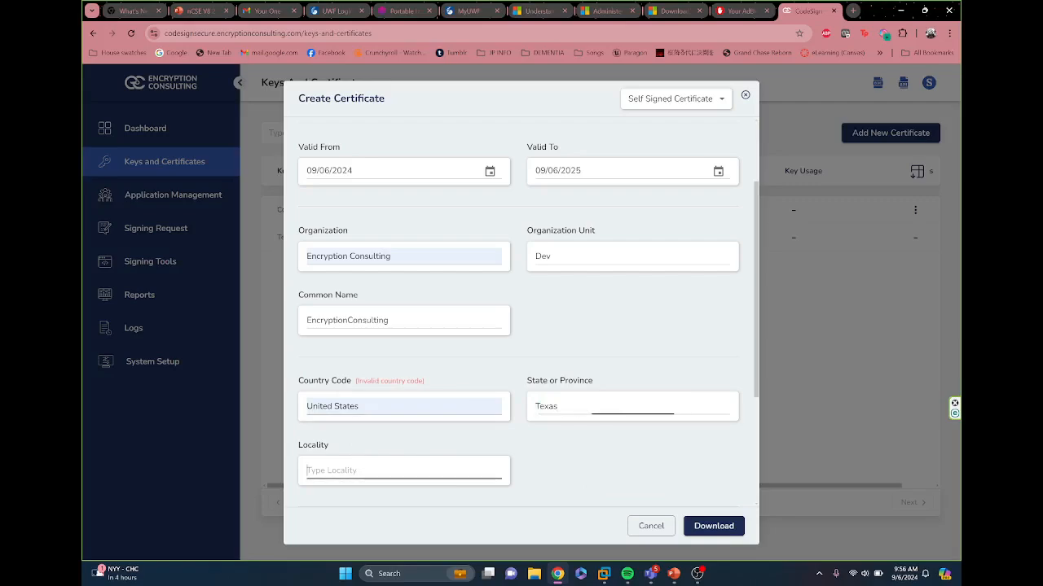
type("US")
scroll(528, 313, "down", 2)
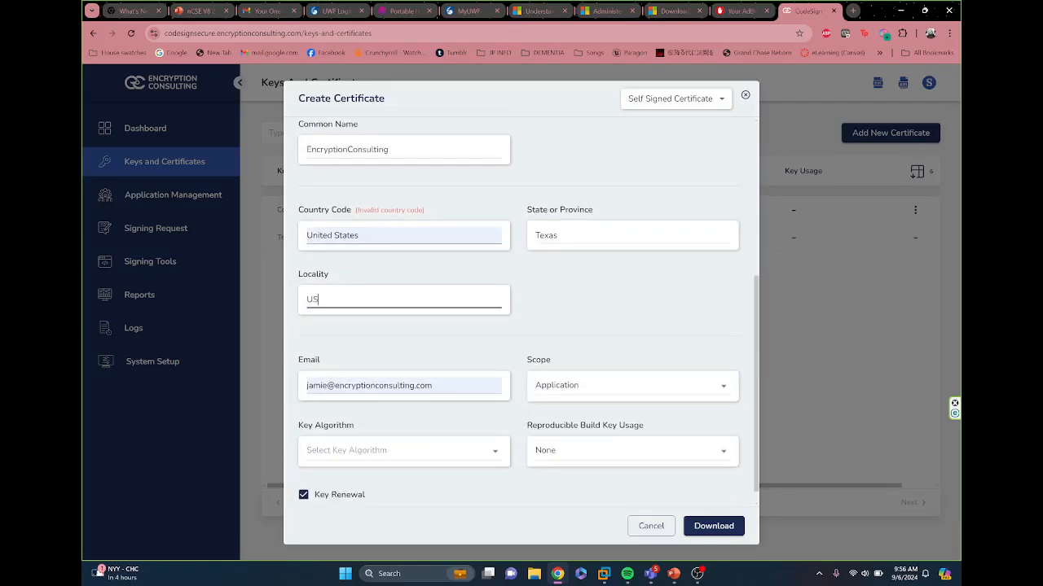
left_click_drag(386, 247, 281, 248)
type("US")
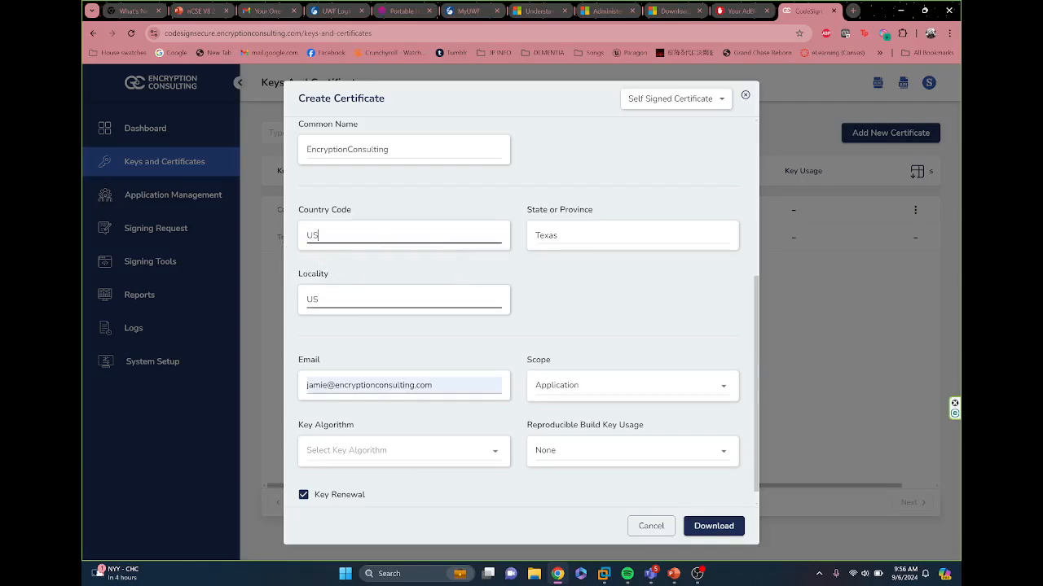
Step: Replace the locality entry with Dallas, correcting its spelling with the spell-check suggestion
left_click_drag(322, 299, 255, 298)
type("D")
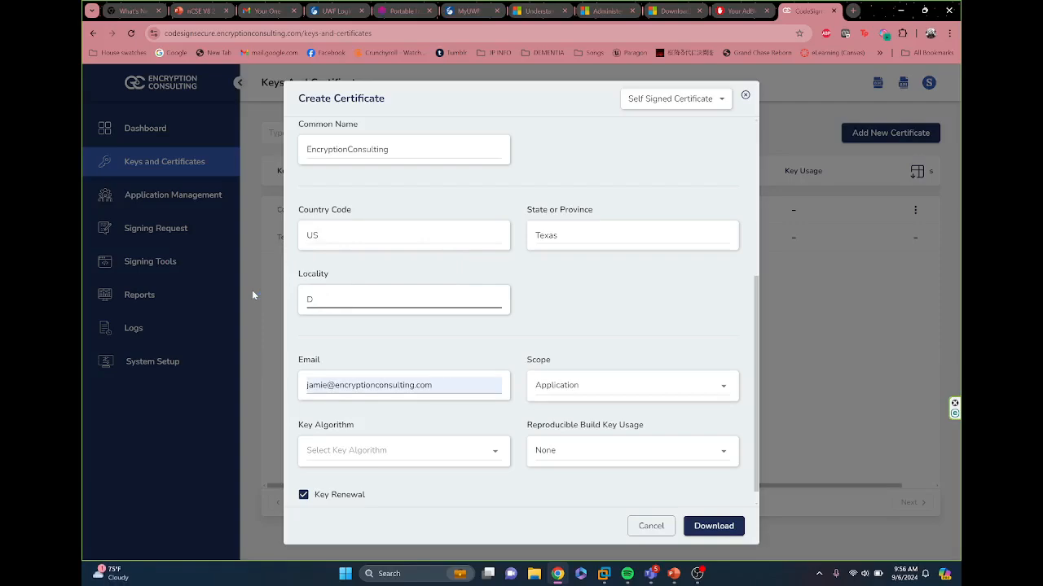
type("alas")
right_click(321, 300)
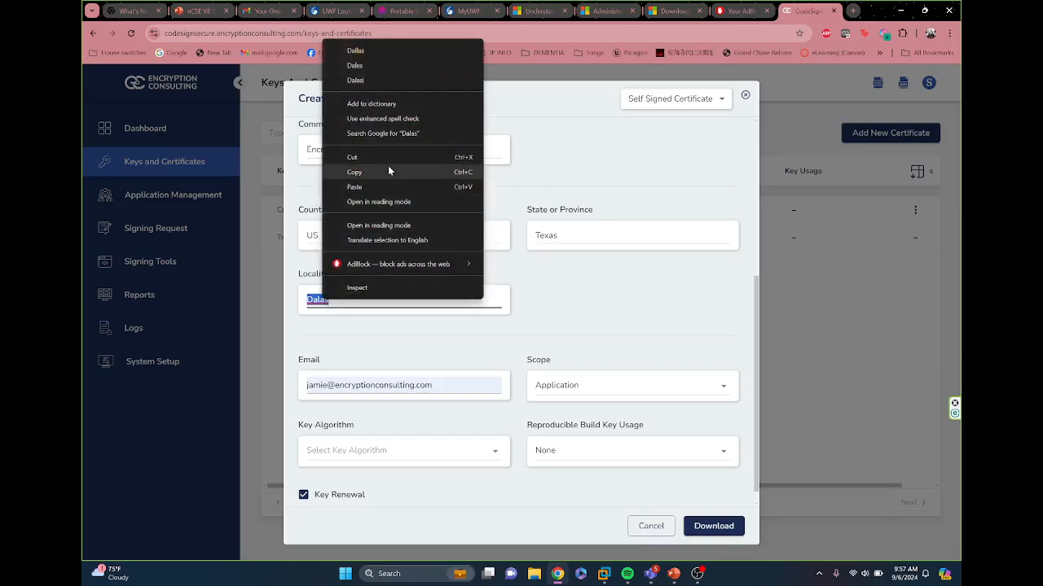
left_click(377, 52)
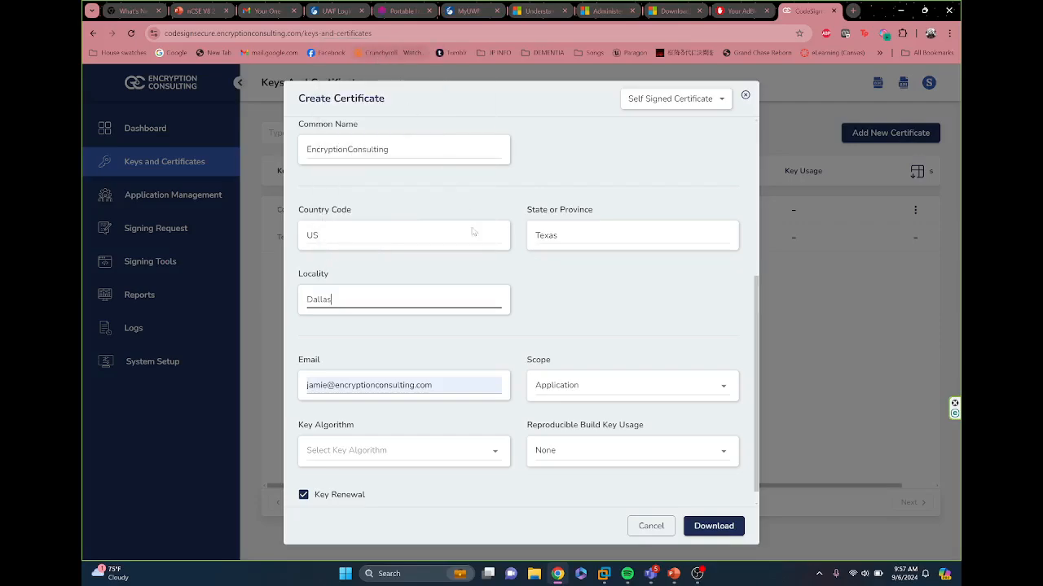
Step: Keep the prefilled e-mail address and choose RSA 2048 as the certificate's key algorithm
left_click(457, 381)
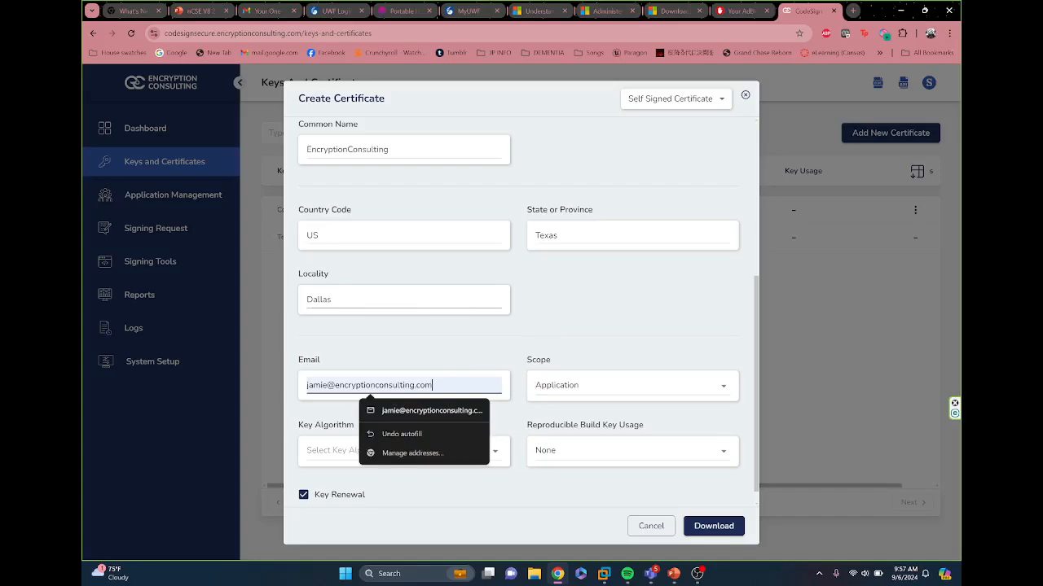
left_click(500, 343)
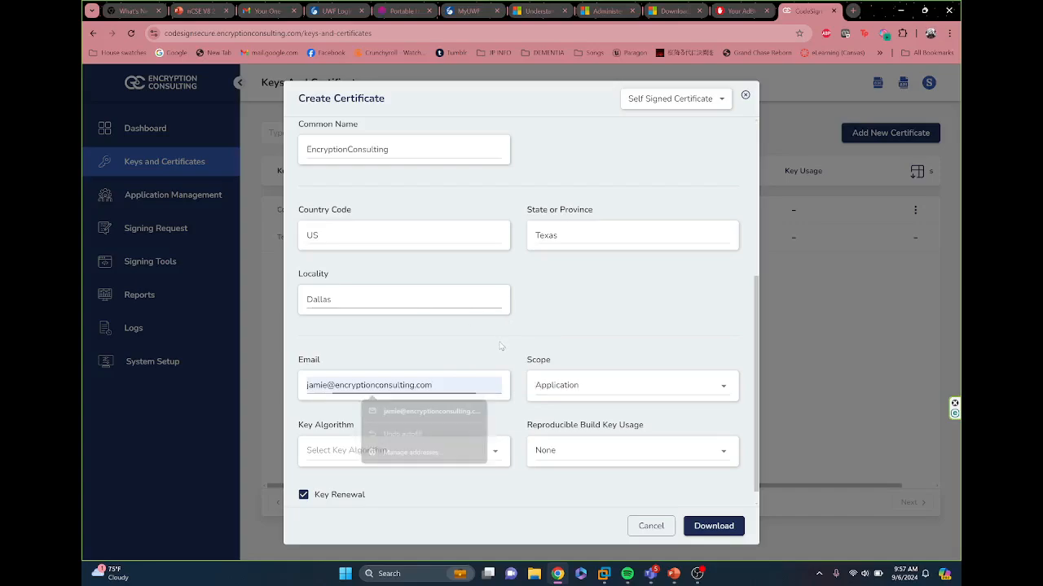
left_click(417, 458)
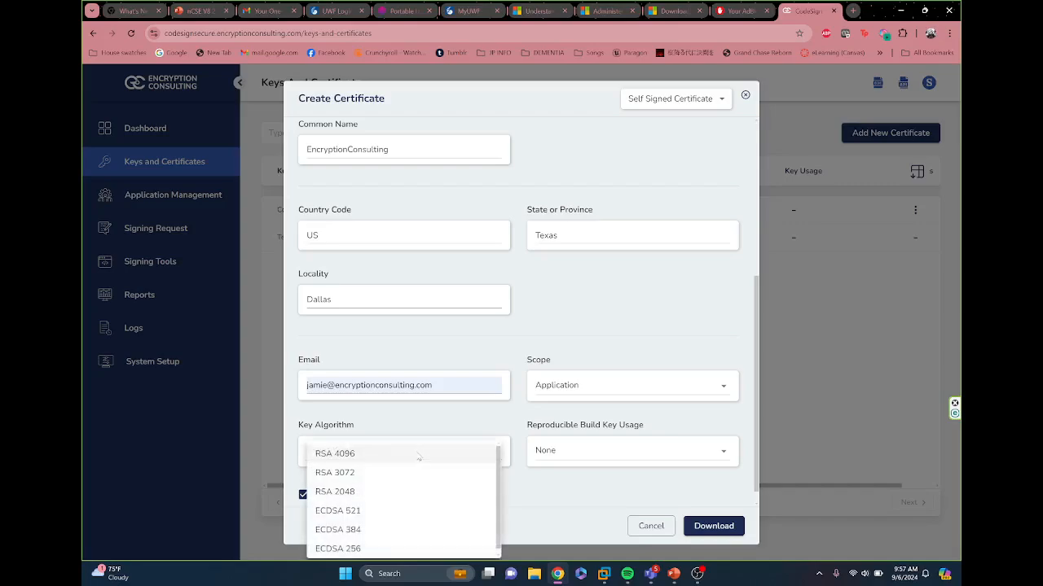
left_click(388, 489)
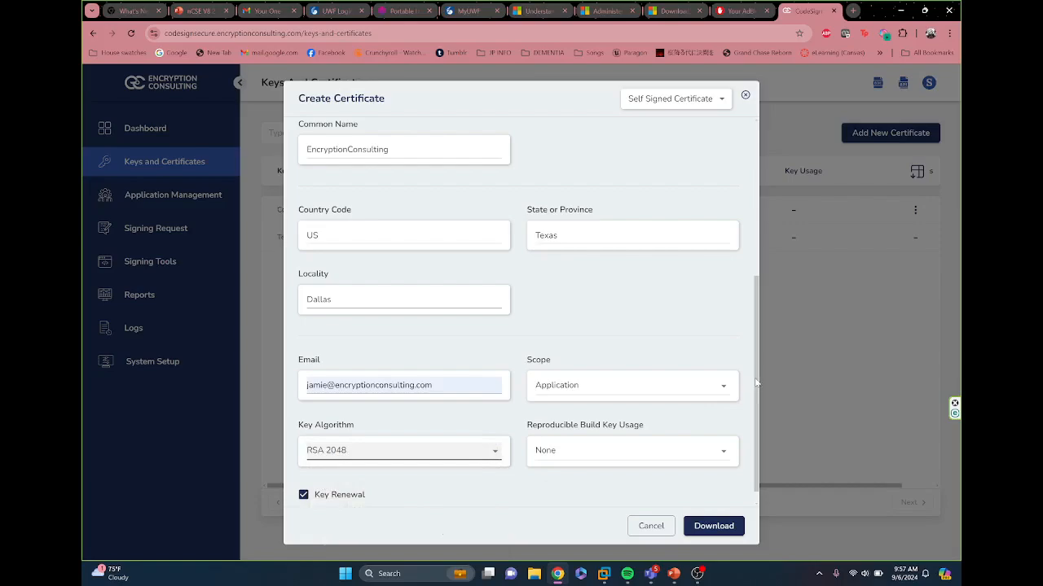
left_click_drag(756, 379, 745, 423)
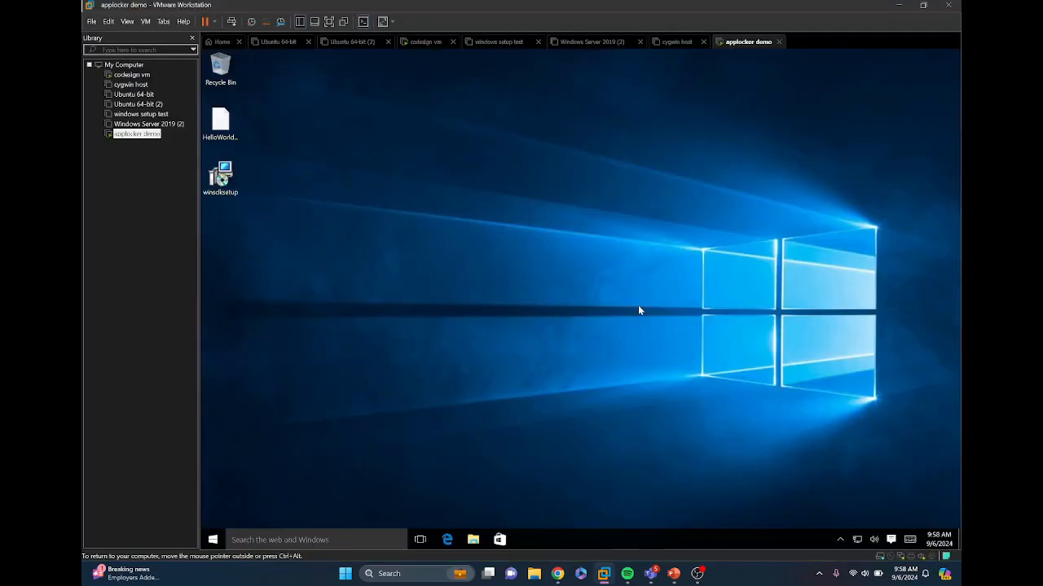
Step: Search Windows in the virtual machine for "group" and open the Local Group Policy Editor
left_click(242, 540)
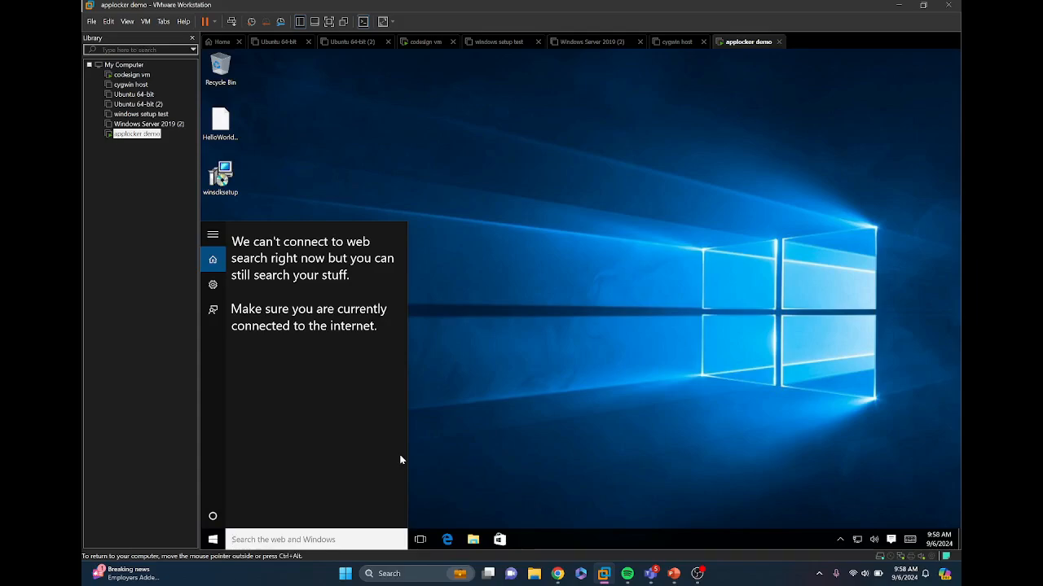
type("group")
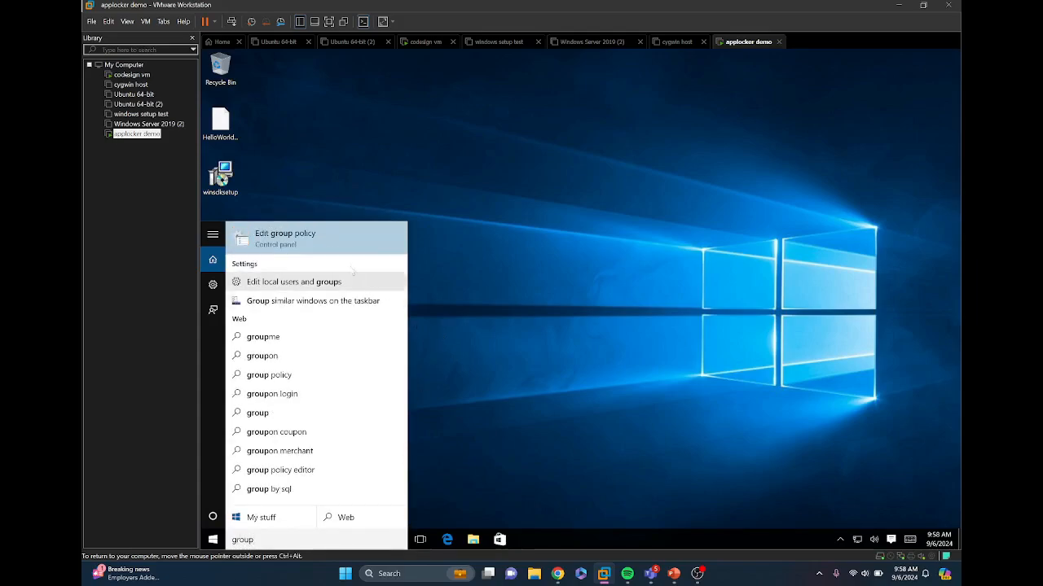
left_click(321, 233)
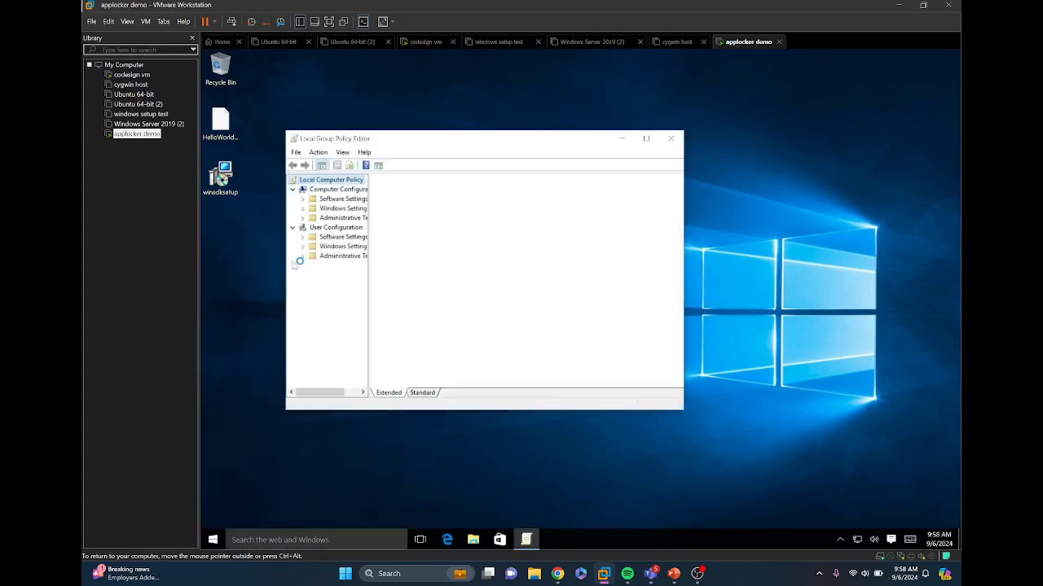
left_click(224, 129)
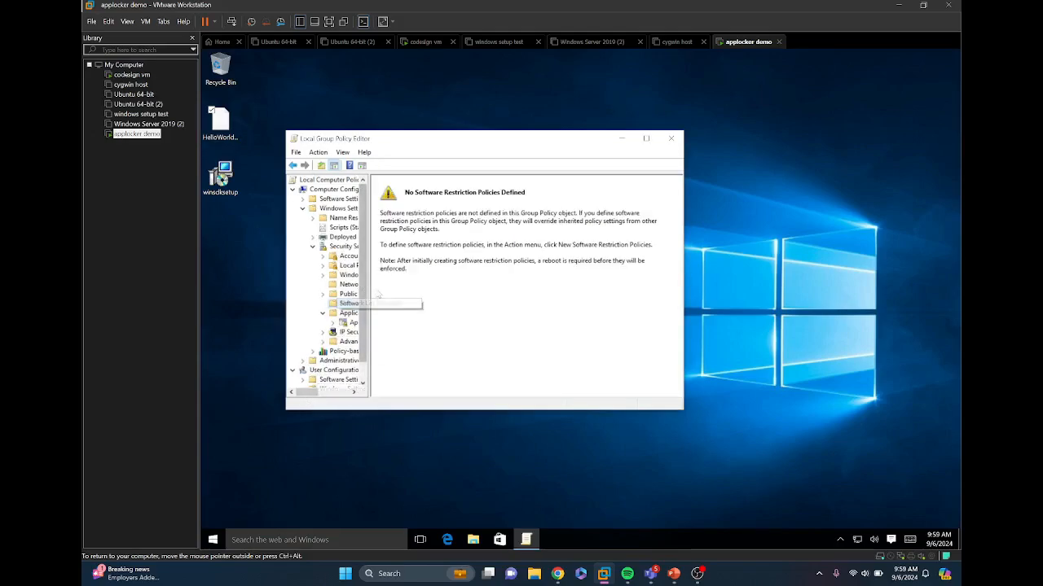
Step: Widen the policy tree and expand AppLocker under Application Control Policies to show its rule categories
left_click_drag(370, 294, 462, 289)
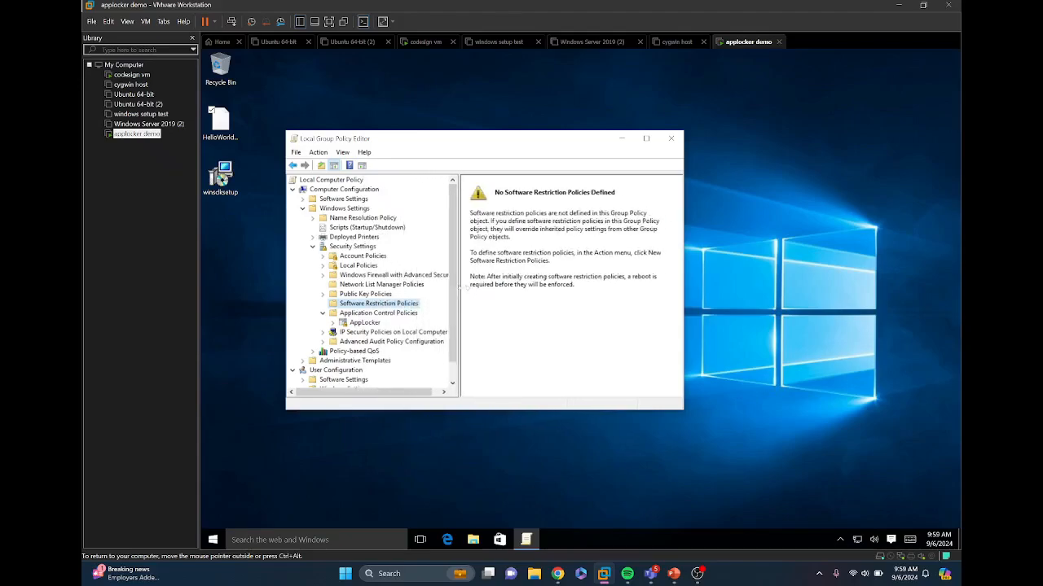
left_click(359, 322)
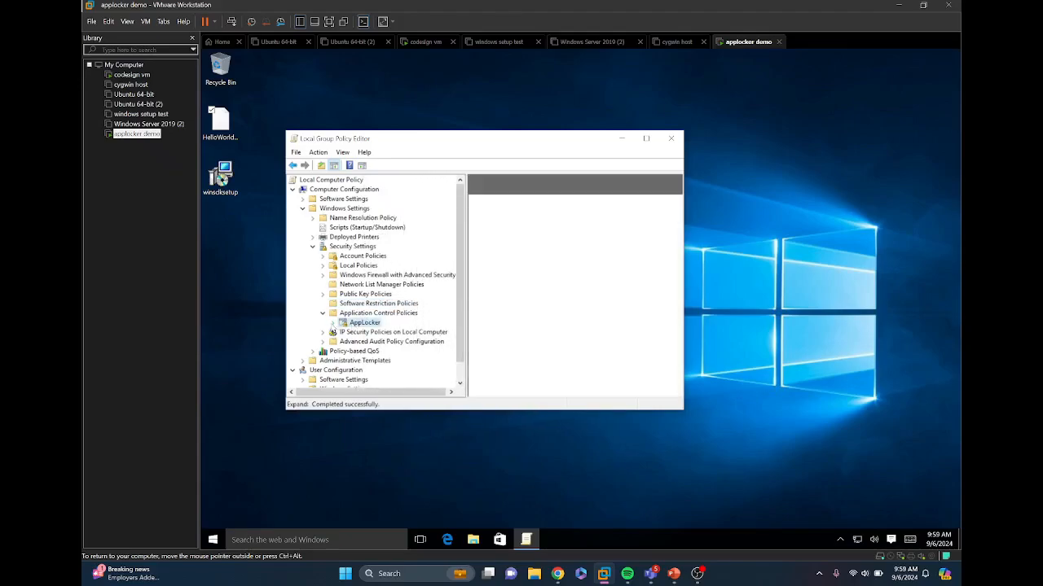
left_click(332, 323)
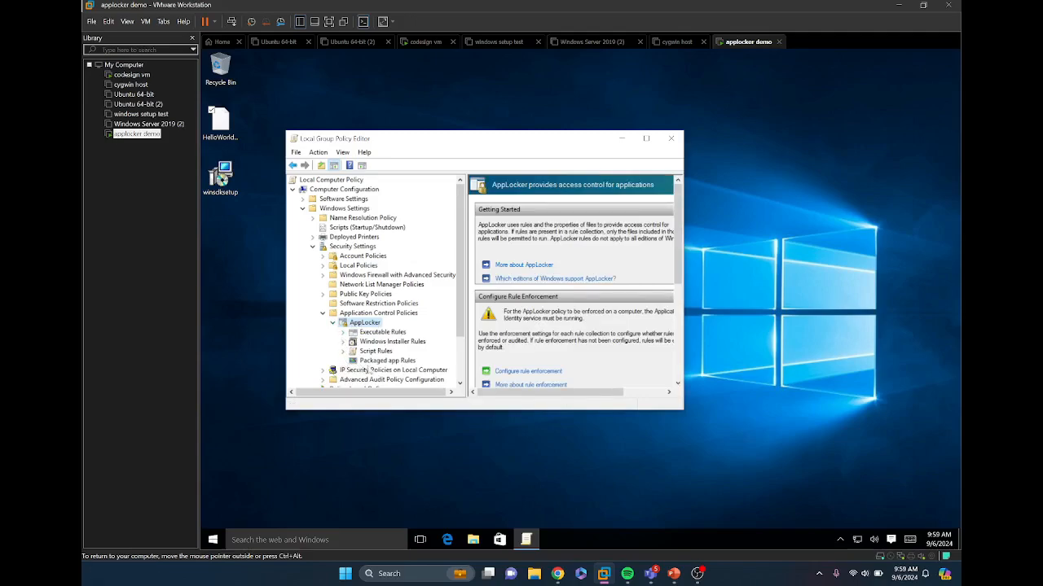
Step: Start a new Packaged app rule under AppLocker, keeping the Allow action for Everyone
left_click(372, 361)
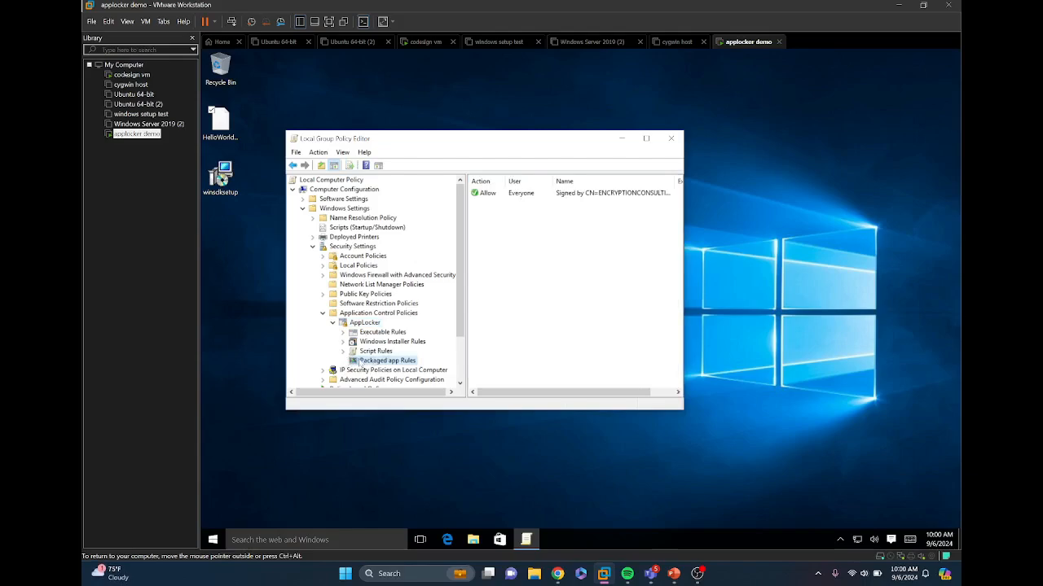
right_click(361, 364)
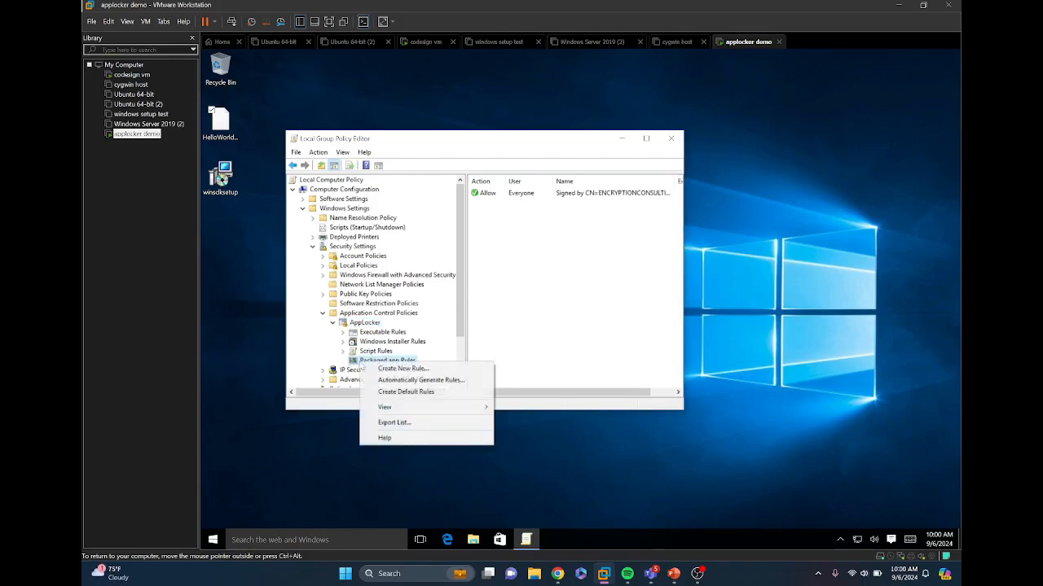
left_click(382, 371)
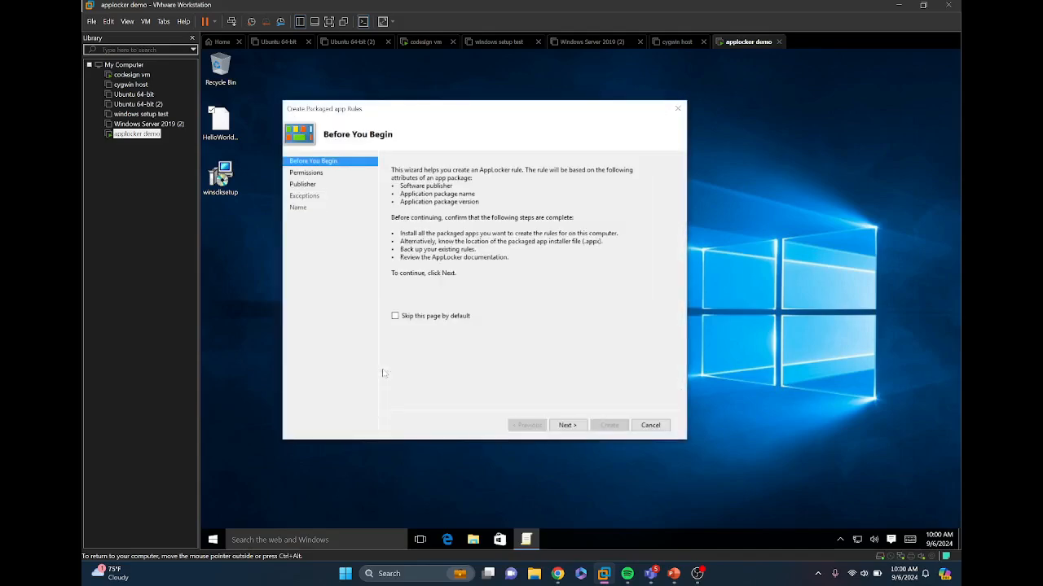
left_click(568, 426)
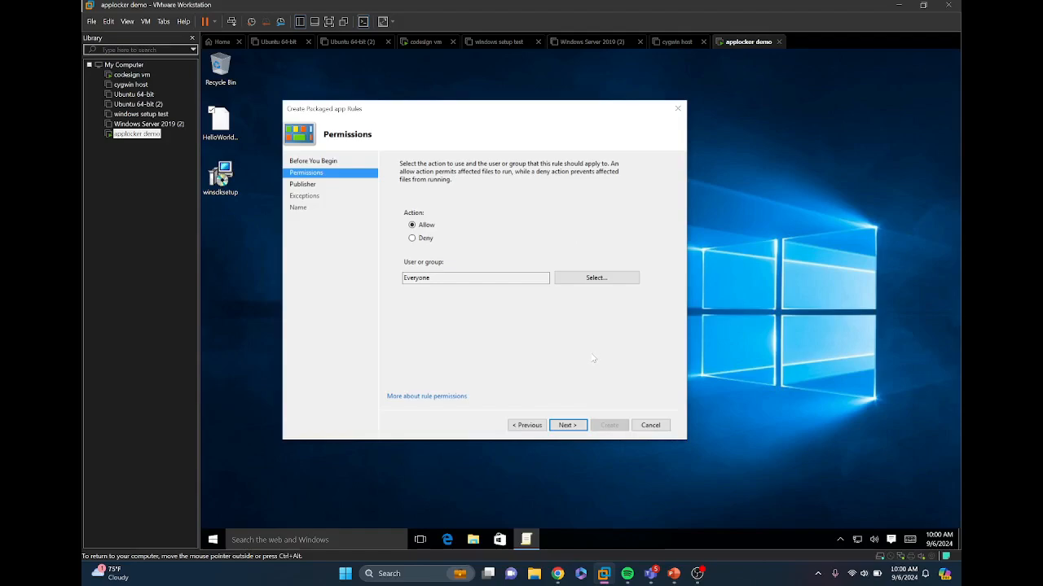
left_click(580, 426)
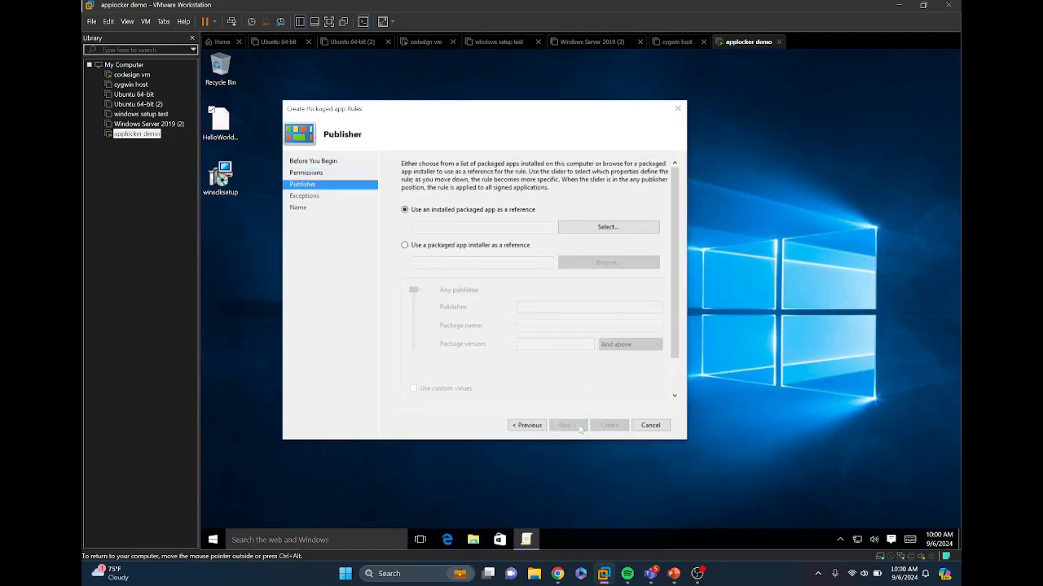
Step: Use a packaged app installer as the rule's reference and load HelloWorld.appx from the Desktop
left_click(428, 250)
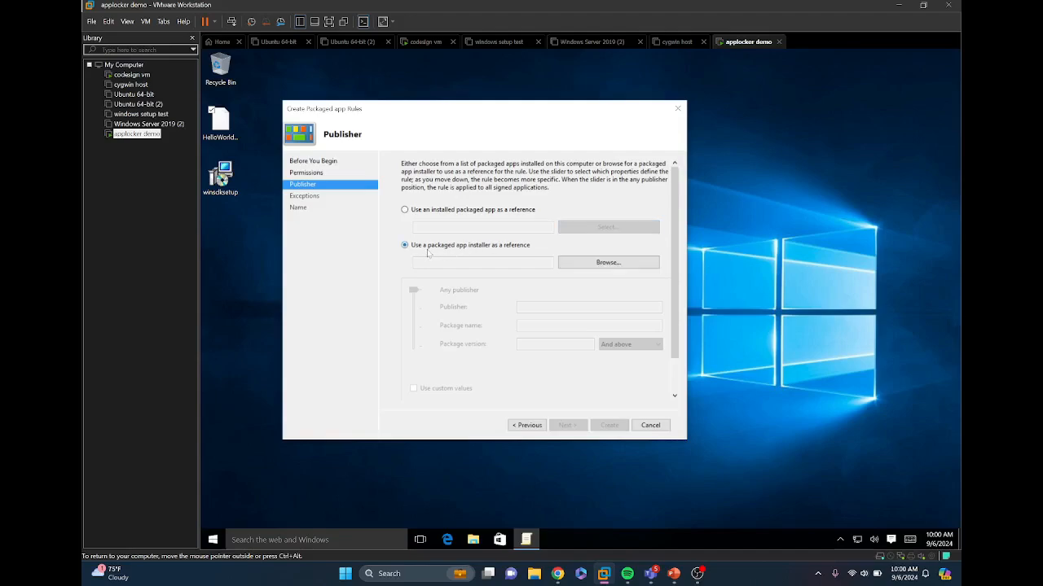
left_click(612, 262)
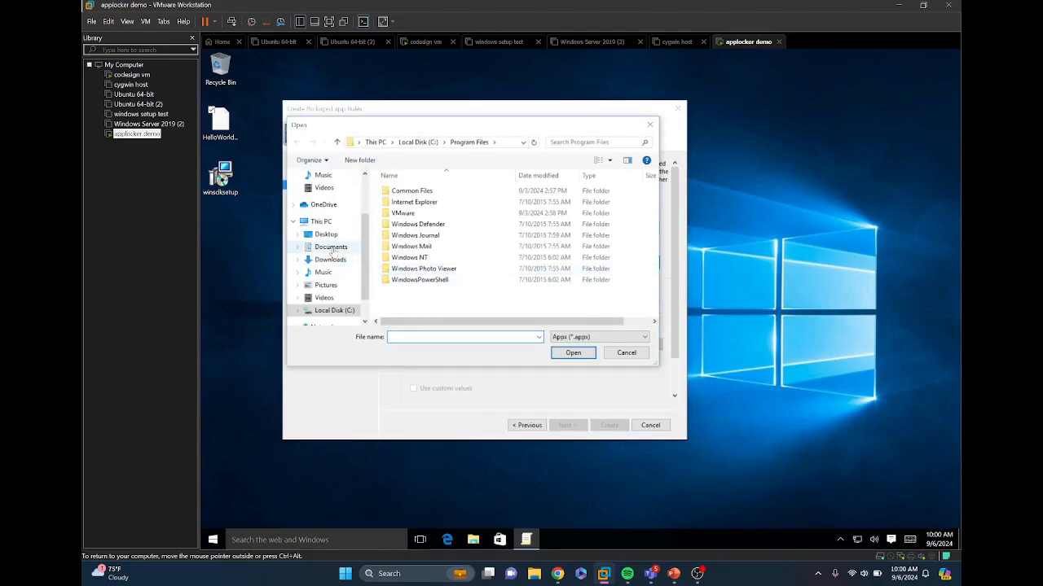
left_click(325, 235)
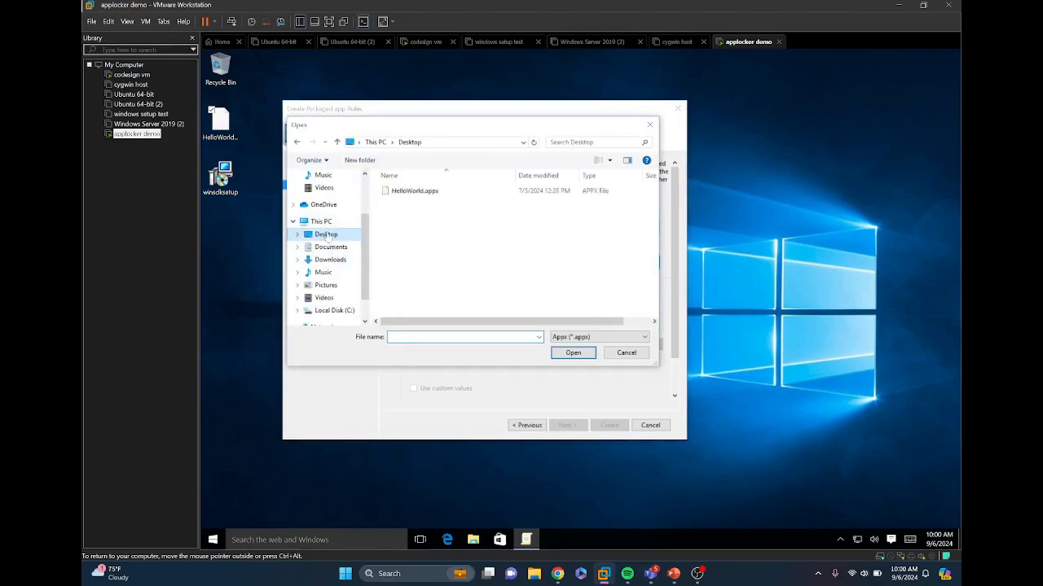
left_click(430, 192)
left_click(574, 352)
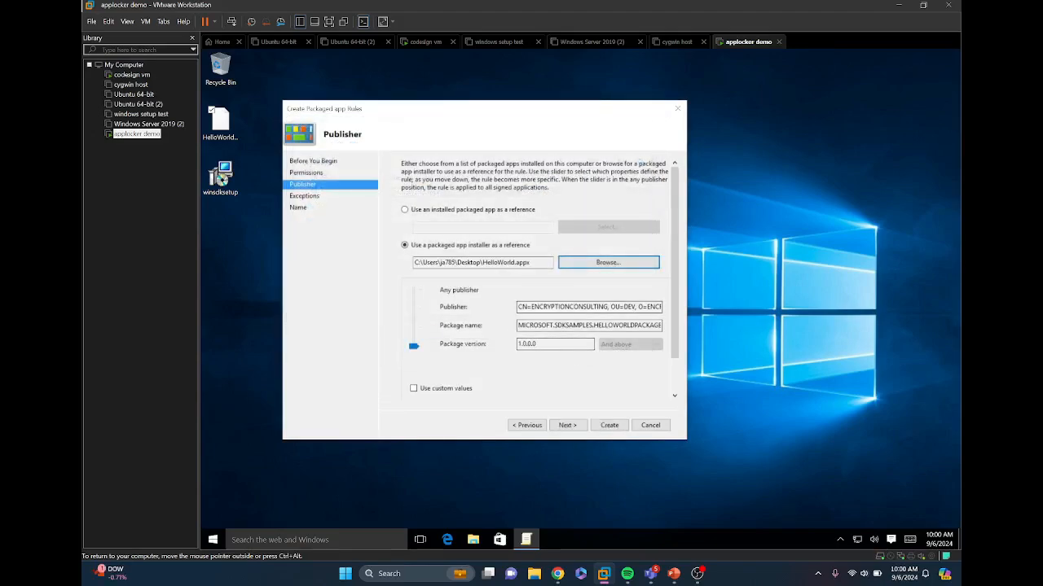
Step: Inspect the publisher value and try the rule's scope at the publisher, package name and package version levels
mouse_move(527, 308)
left_mouse_down()
mouse_move(658, 307)
mouse_move(518, 308)
left_mouse_up()
left_click(654, 307)
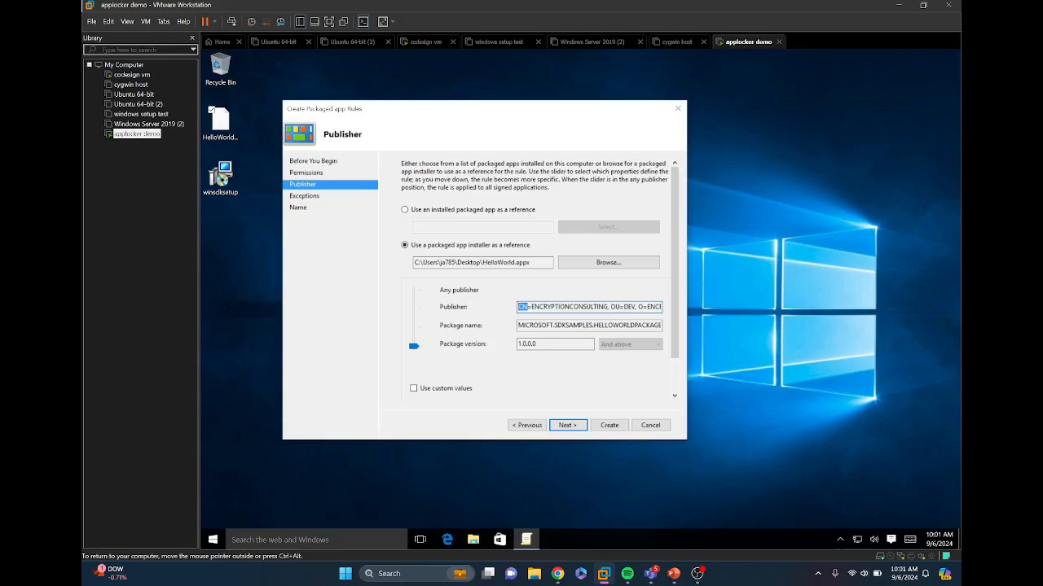
left_click(566, 307)
left_click_drag(413, 347, 422, 305)
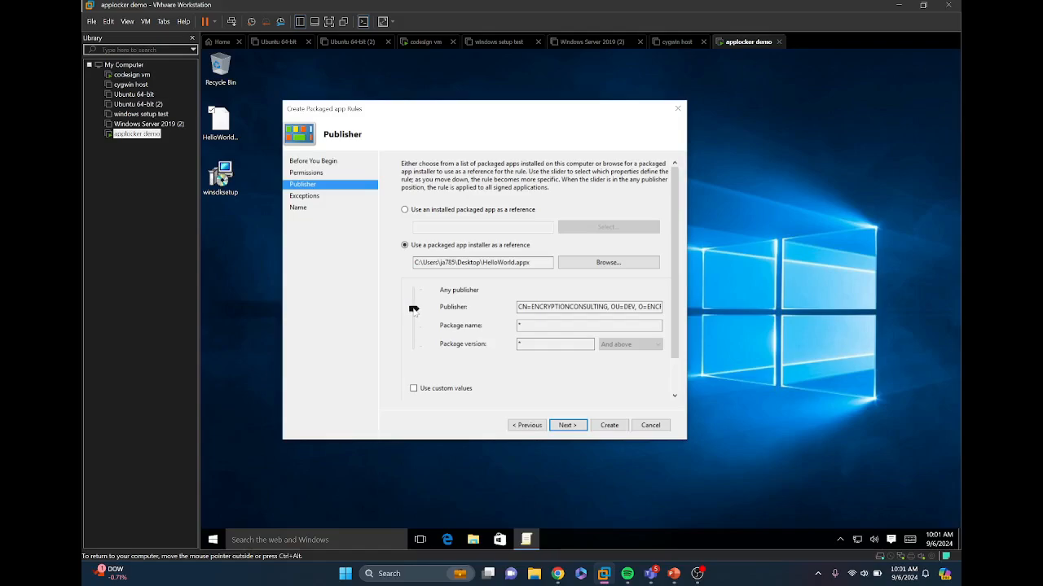
left_click_drag(414, 309, 417, 326)
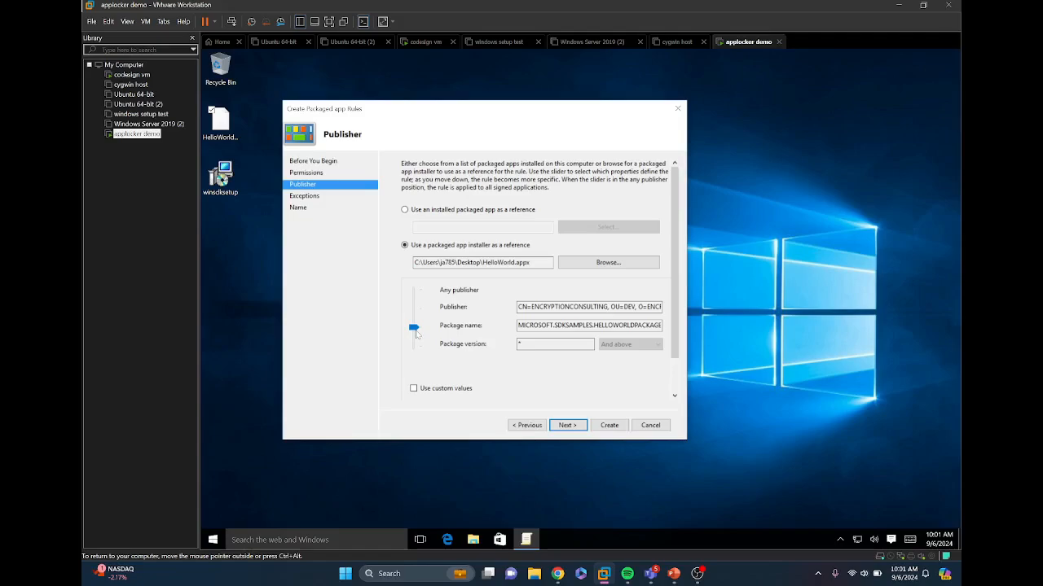
left_click(416, 333)
left_click_drag(537, 345, 518, 344)
left_click(413, 346)
Step: Set the rule's scope to the Publisher level and create the rule without exceptions
left_click_drag(419, 334, 424, 314)
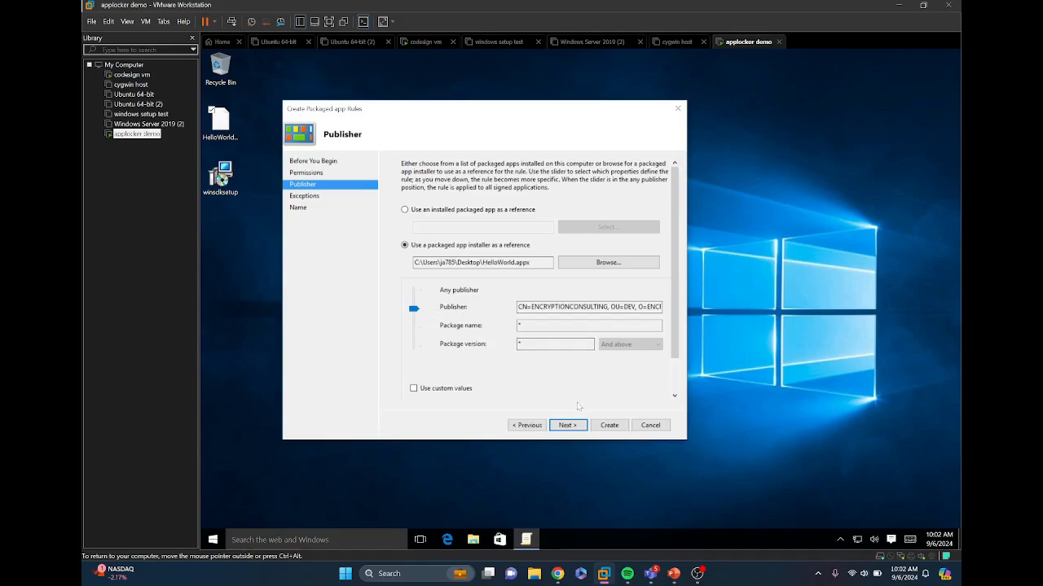
left_click(567, 425)
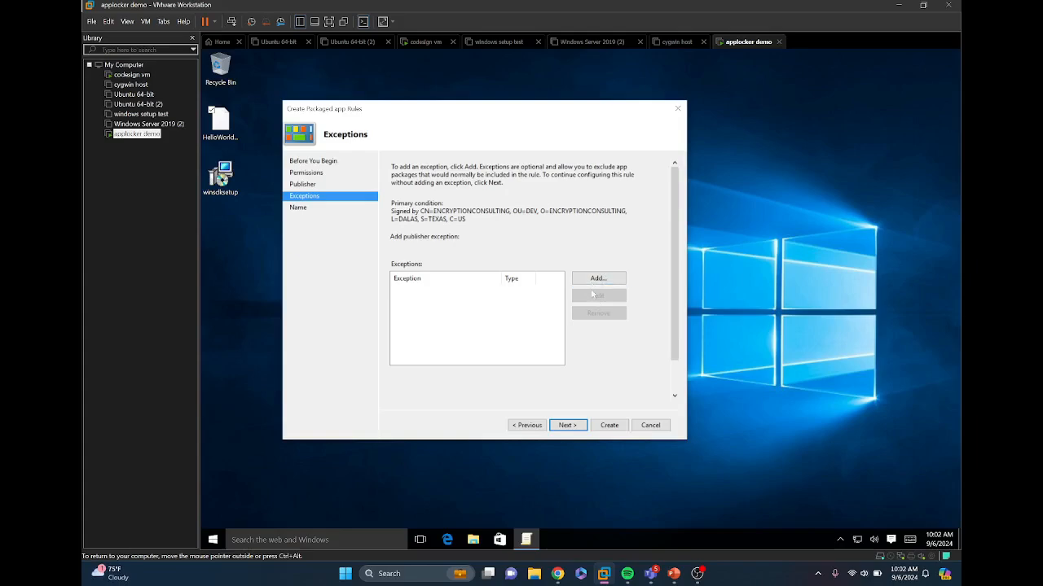
left_click(609, 427)
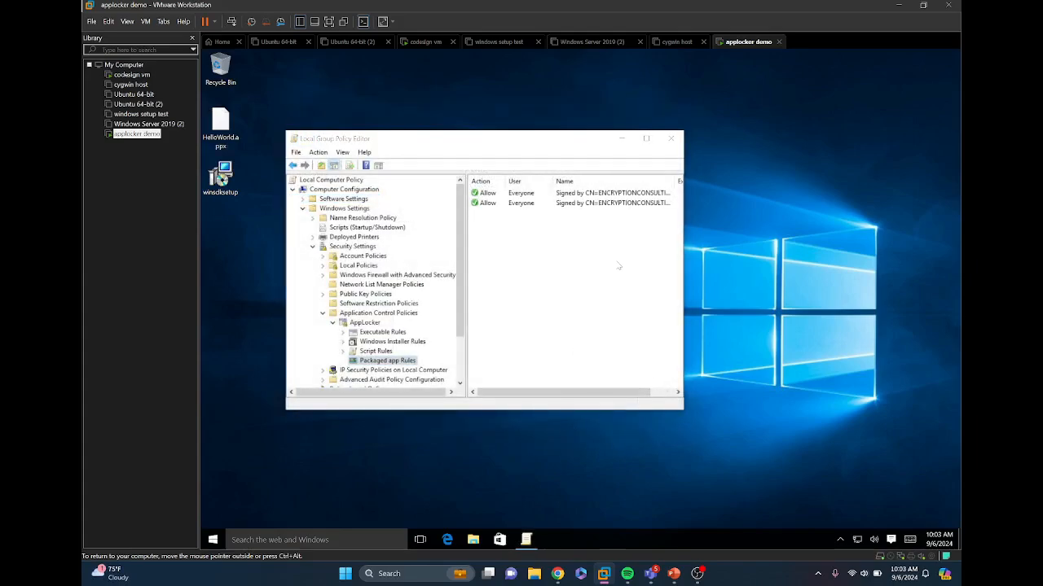
Step: Select the newly created packaged app rule in the rule list and view its full name
left_click(619, 203)
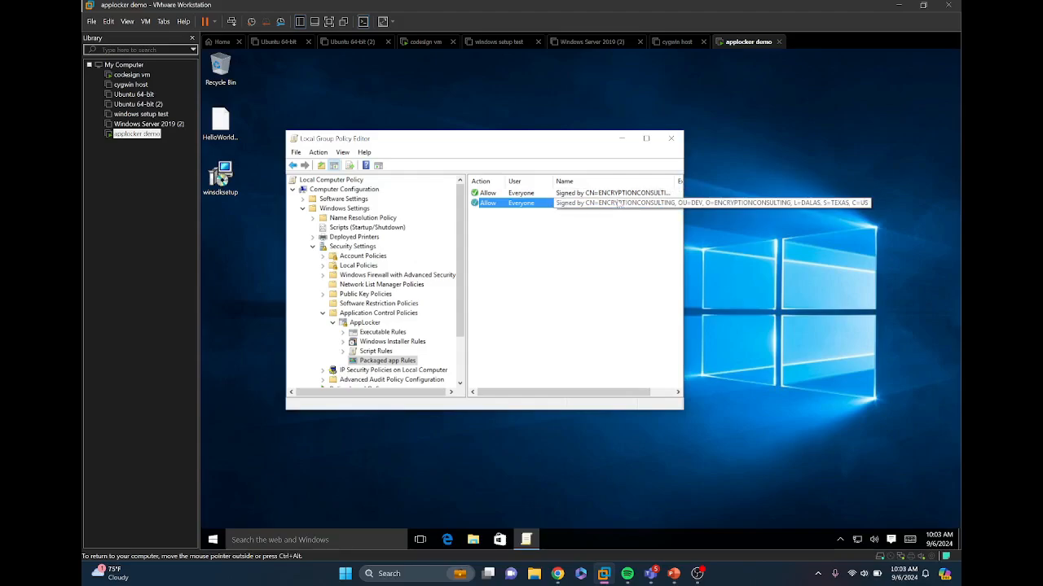
right_click(579, 230)
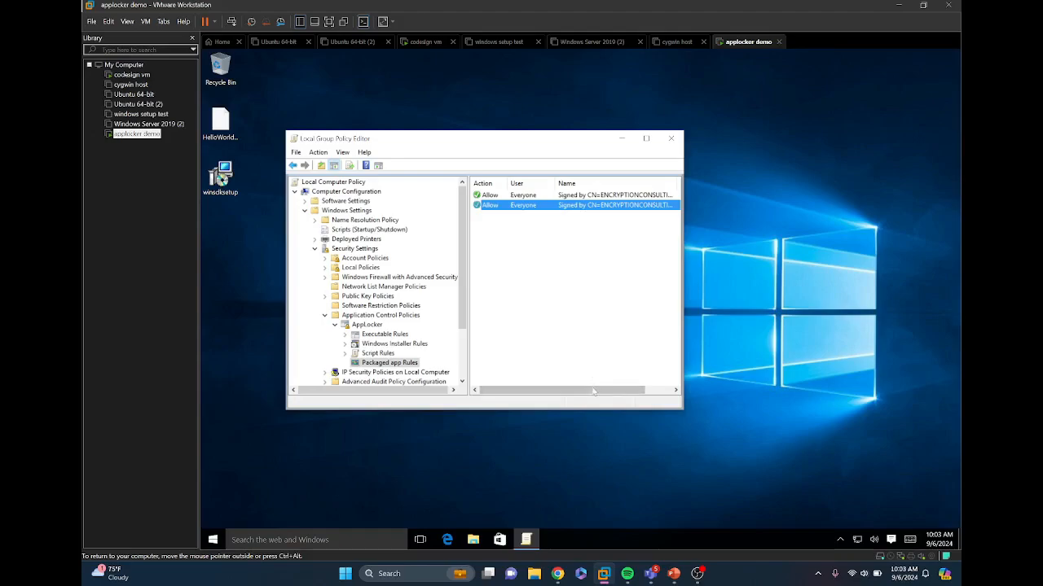
mouse_move(592, 391)
left_mouse_down()
mouse_move(617, 391)
mouse_move(589, 391)
left_mouse_up()
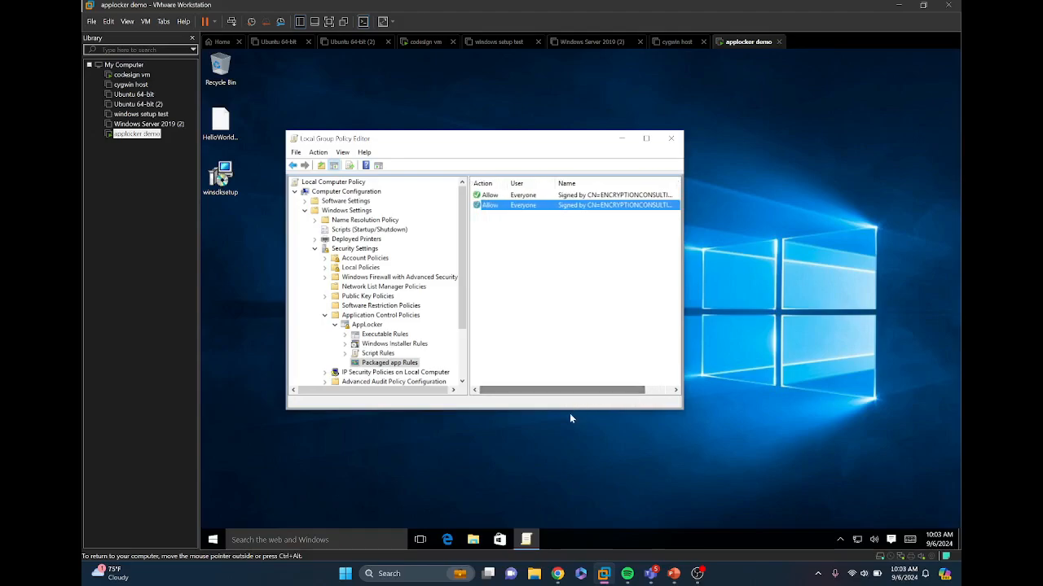